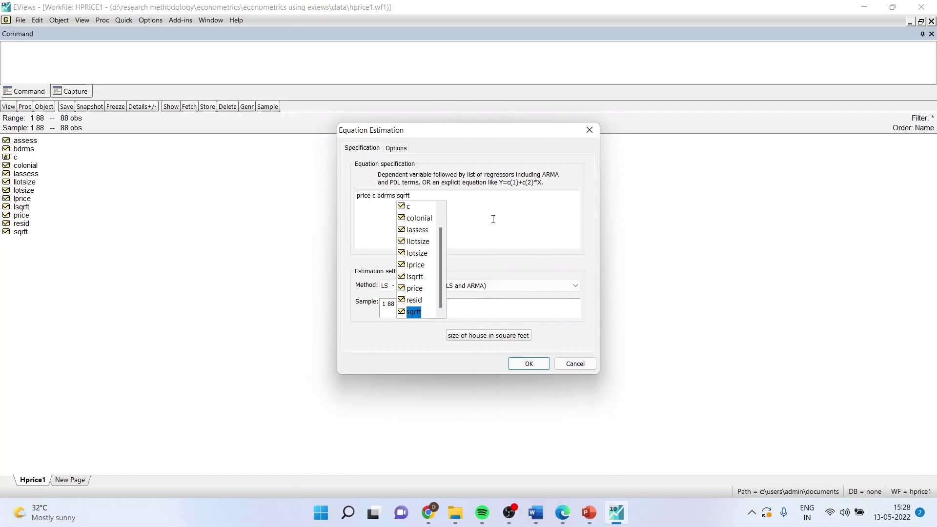
# Step: Estimate the least squares equation price c bdrms sqrft and run the Breusch-Pagan-Godfrey heteroskedasticity test with regressors c bdrms sqrft
pyautogui.click(494, 218)
pyautogui.click(528, 363)
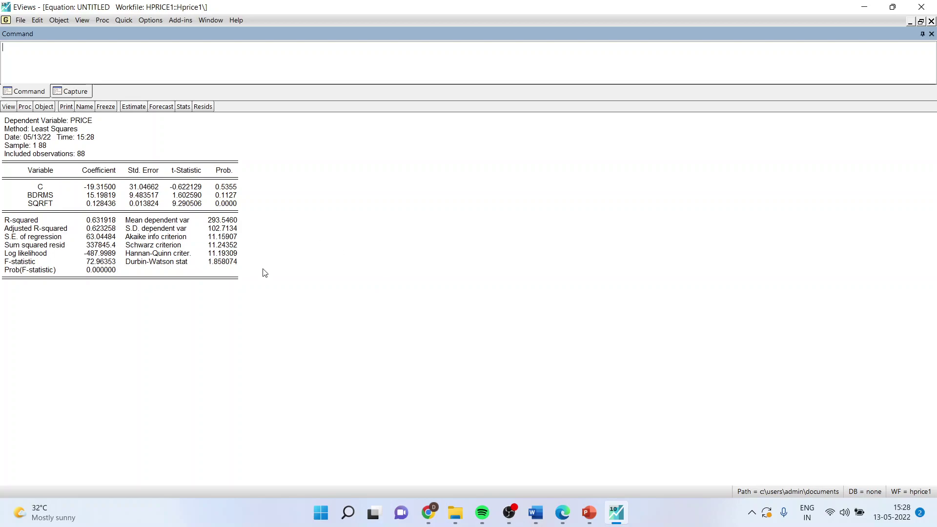
pyautogui.click(8, 106)
pyautogui.moveTo(81, 210)
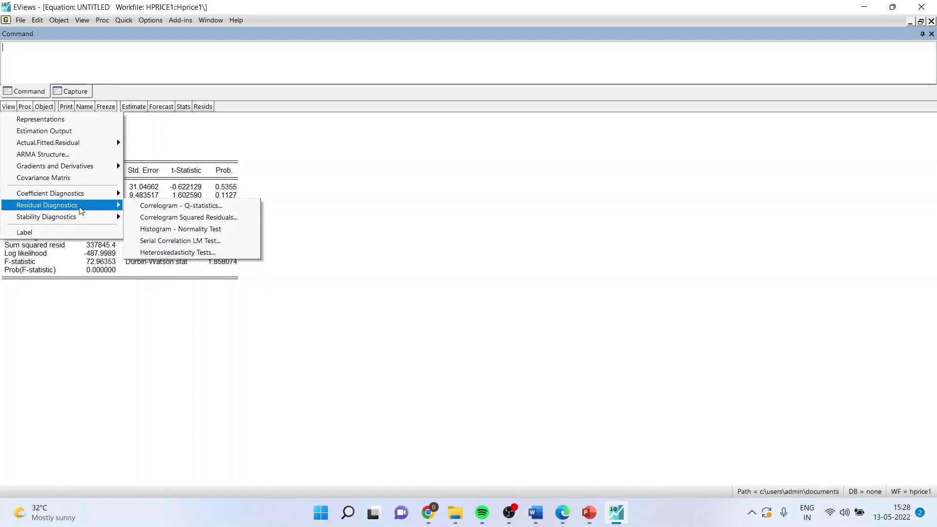
pyautogui.click(185, 253)
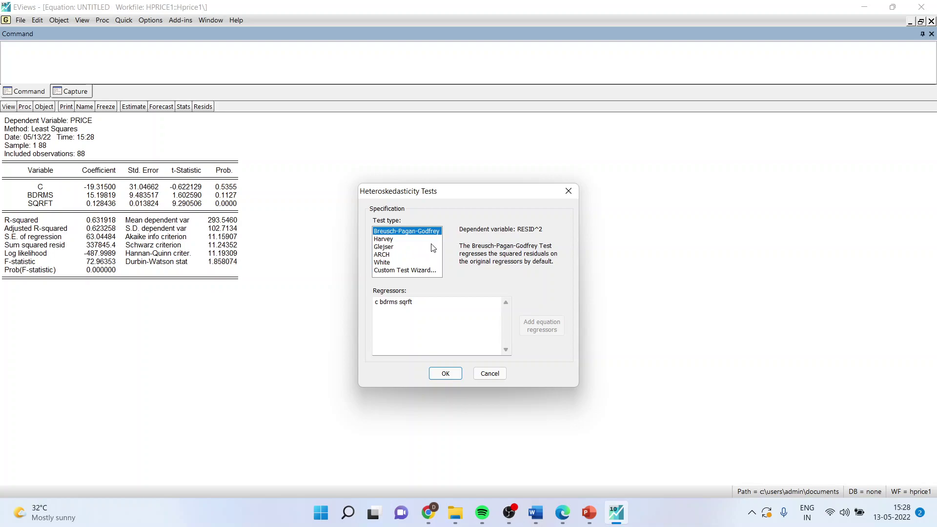
pyautogui.click(455, 374)
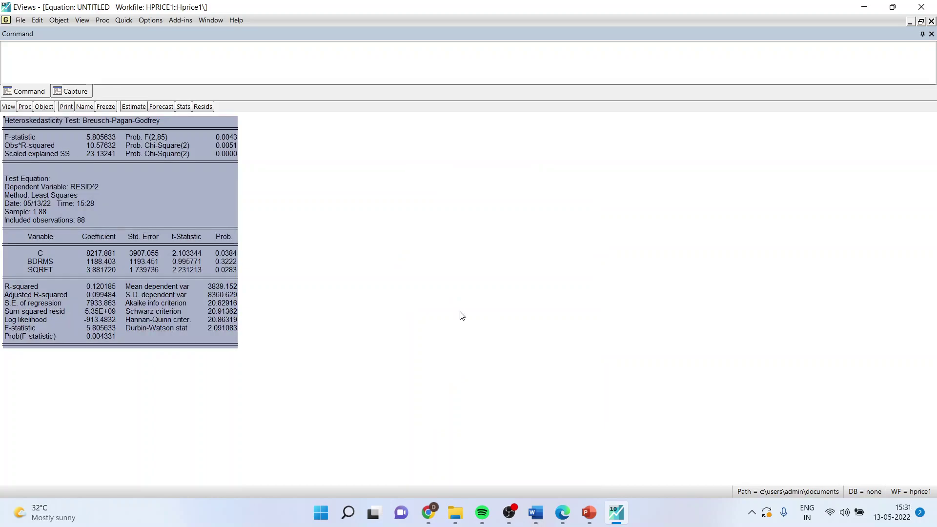
pyautogui.click(220, 311)
pyautogui.hotkey('ctrl', 'a')
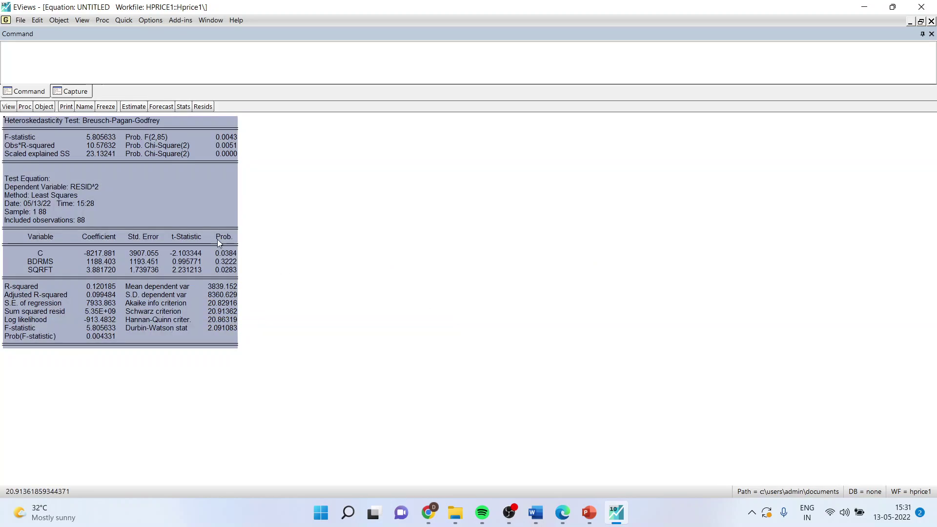
pyautogui.click(195, 195)
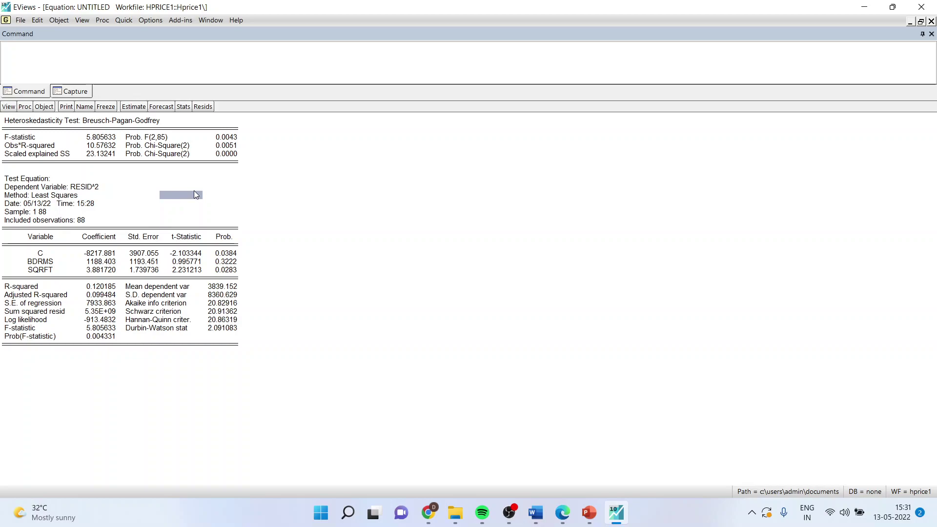
pyautogui.hotkey('ctrl', 'a')
pyautogui.rightClick(196, 195)
pyautogui.click(218, 198)
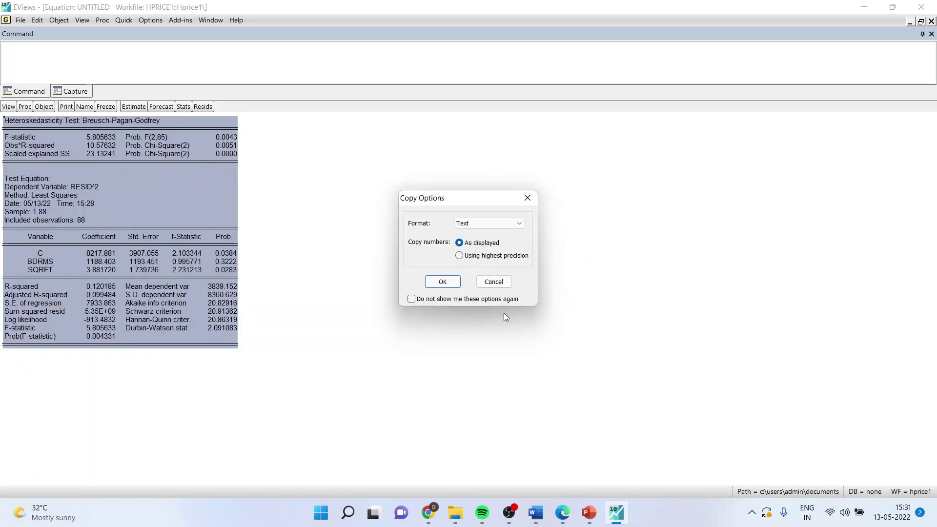
# Step: Switch to Document1 in Word and examine the Breusch-Pagan-Godfrey output, the null and alternative hypotheses, and the Obs*R-squared p-value
pyautogui.moveTo(542, 520)
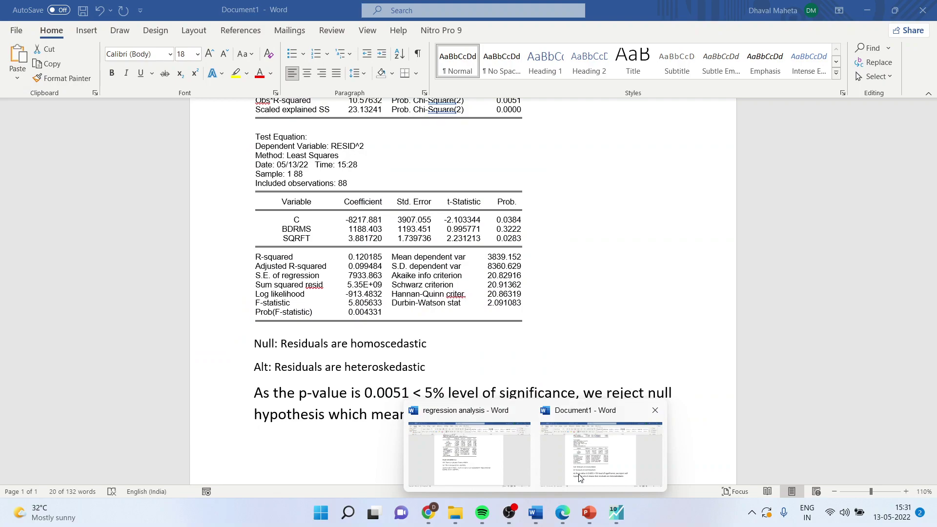
pyautogui.click(579, 477)
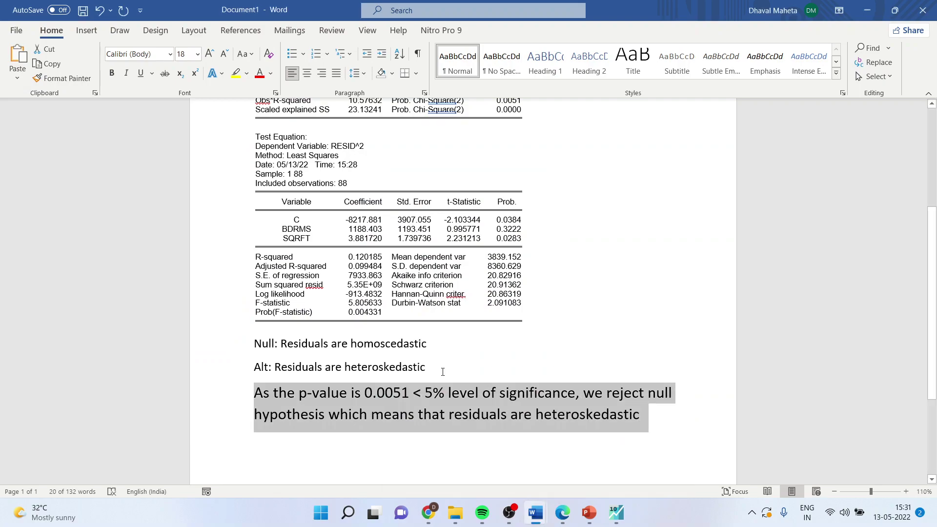
pyautogui.scroll(1, 591, 274)
pyautogui.scroll(1, 596, 273)
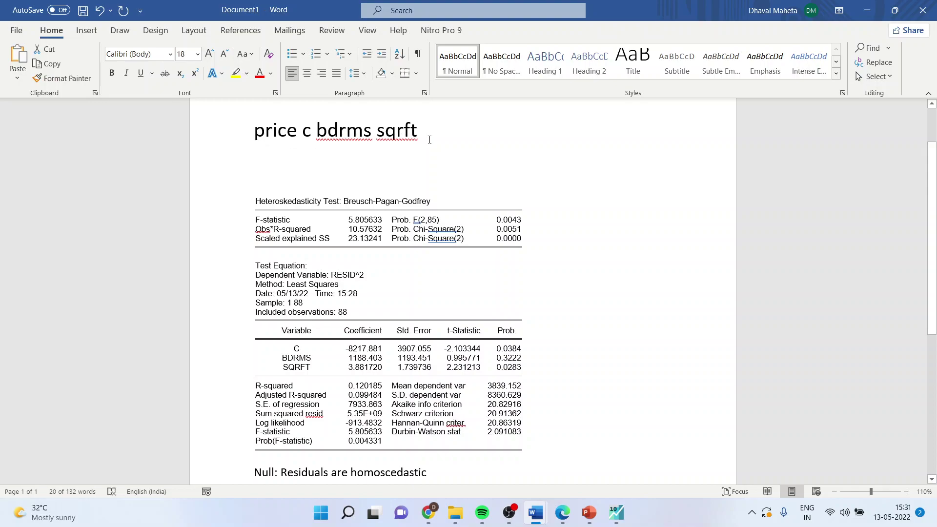
pyautogui.scroll(-5, 565, 259)
pyautogui.click(505, 317)
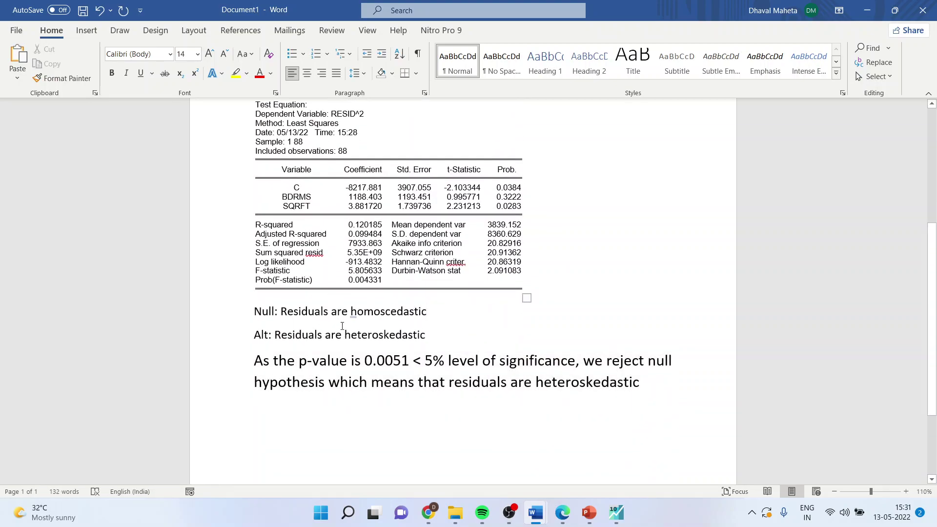
pyautogui.doubleClick(388, 312)
pyautogui.click(435, 318)
pyautogui.scroll(2, 435, 332)
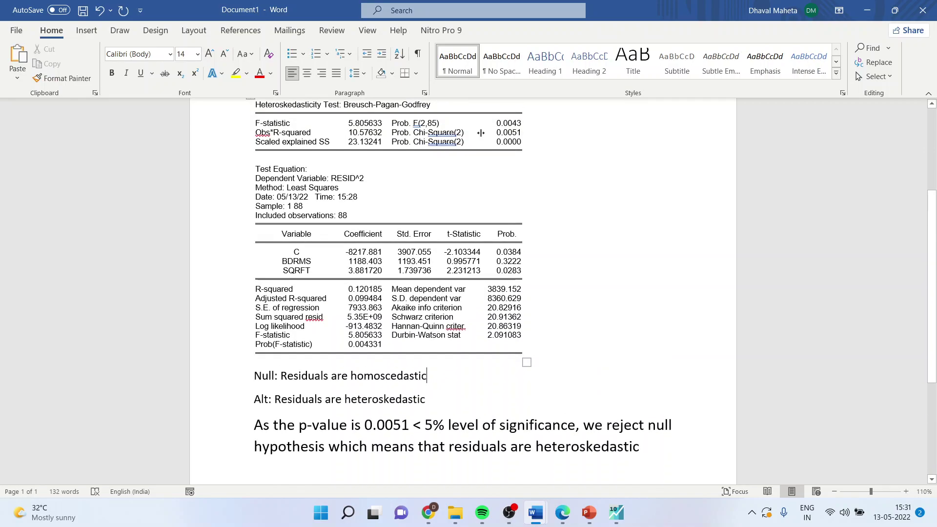
pyautogui.tripleClick(510, 133)
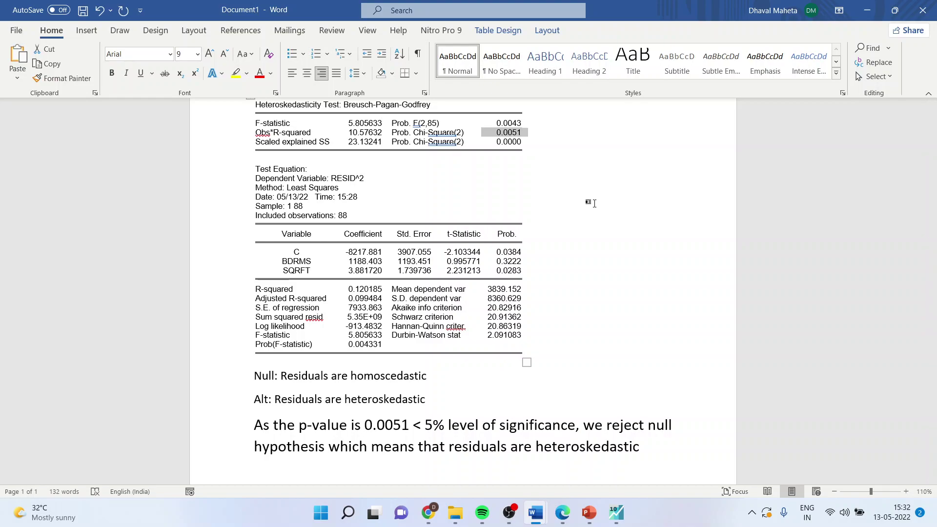
# Step: Switch to PowerPoint, view the Cross product terms slide as a slide show, and exit the show
pyautogui.click(589, 513)
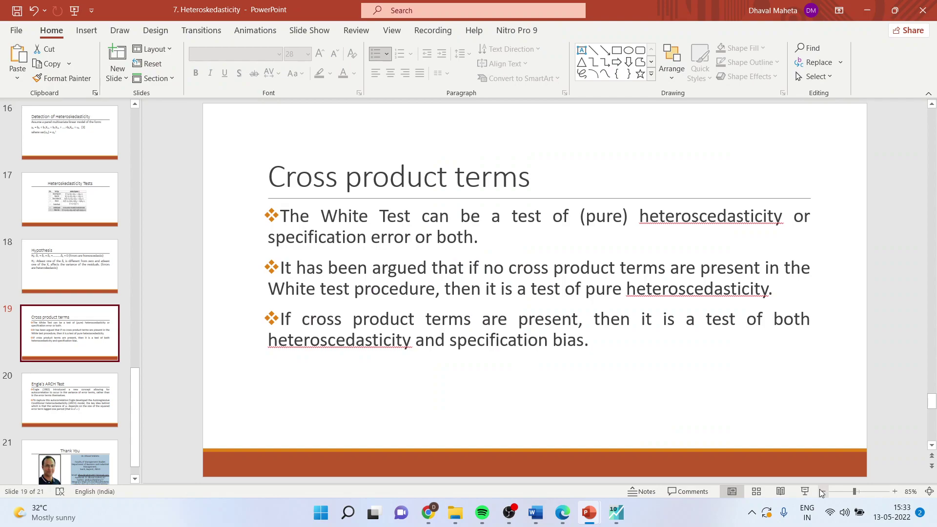
pyautogui.click(804, 492)
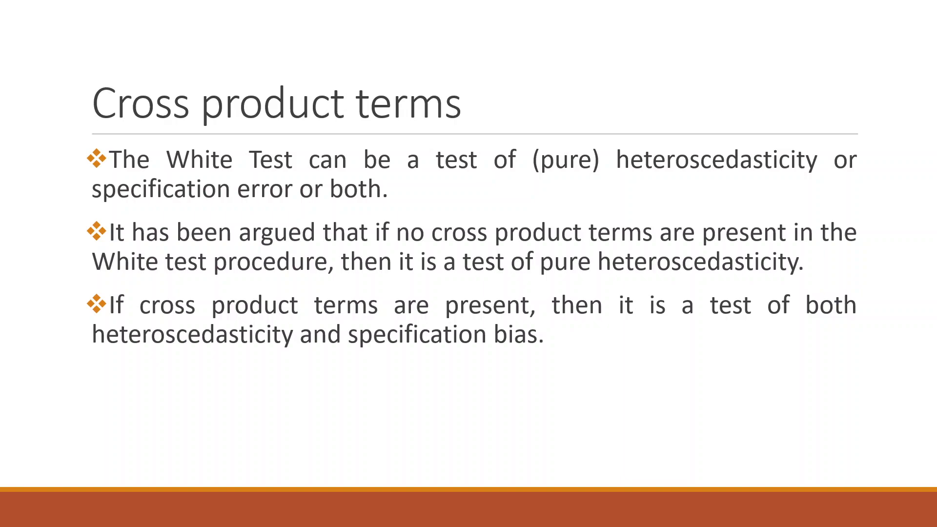
pyautogui.press('Escape')
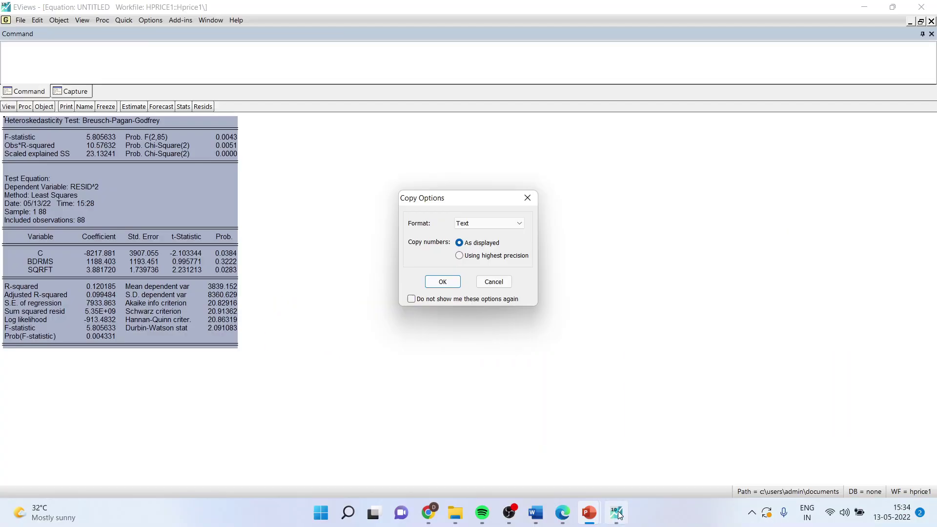
# Step: Switch to EViews, dismiss the copy options, run the White heteroskedasticity test including White cross terms, and select the Obs*R-squared p-value
pyautogui.click(616, 513)
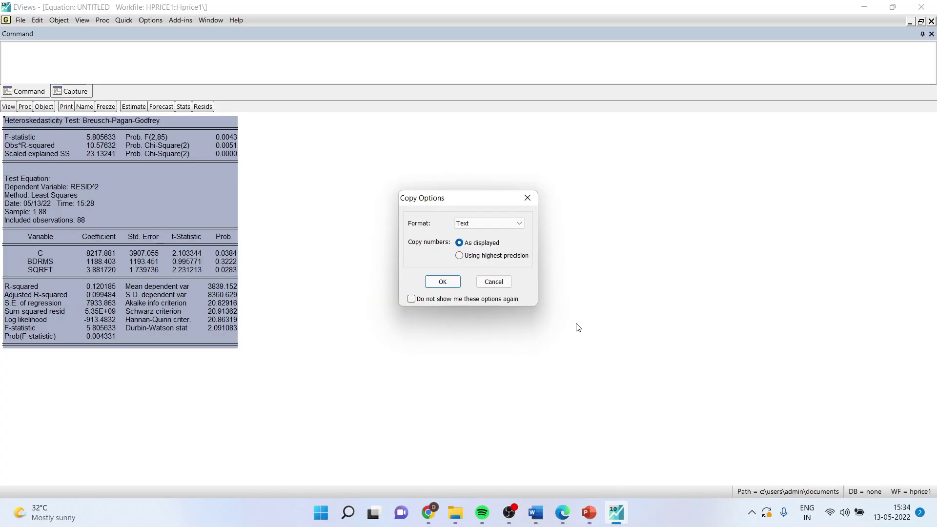
pyautogui.click(493, 281)
pyautogui.click(8, 107)
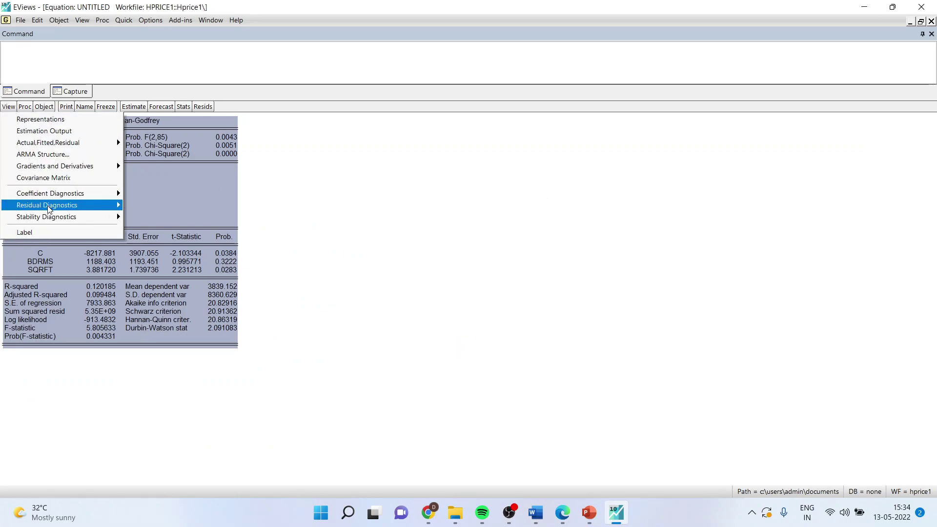
pyautogui.moveTo(48, 209)
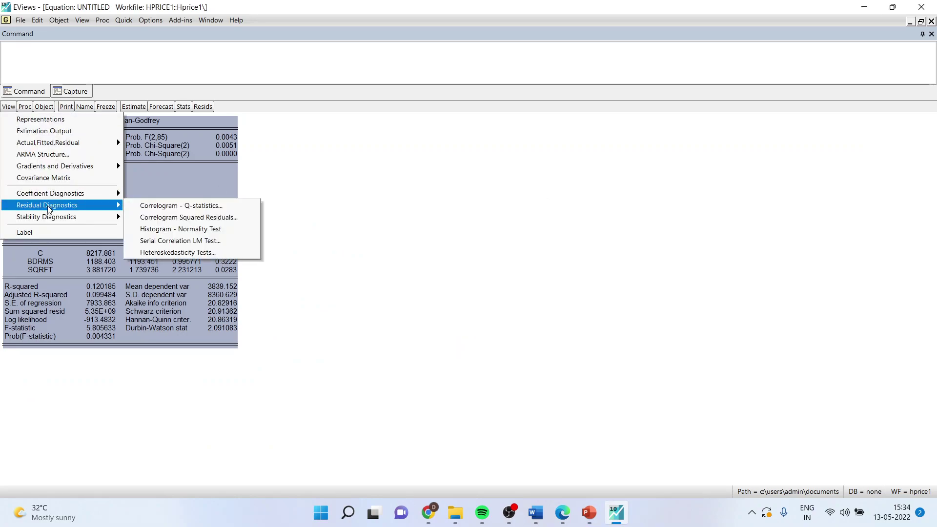
pyautogui.click(162, 253)
pyautogui.click(382, 262)
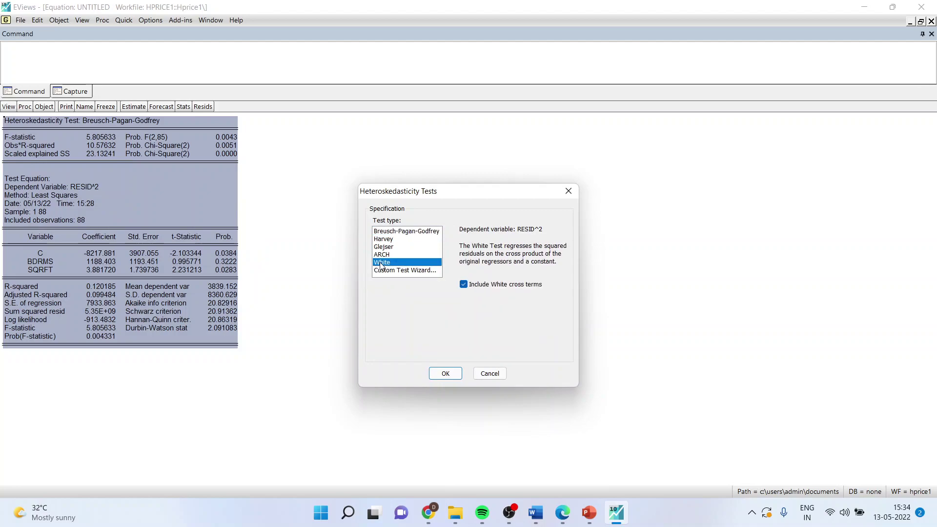
pyautogui.click(464, 285)
pyautogui.click(463, 285)
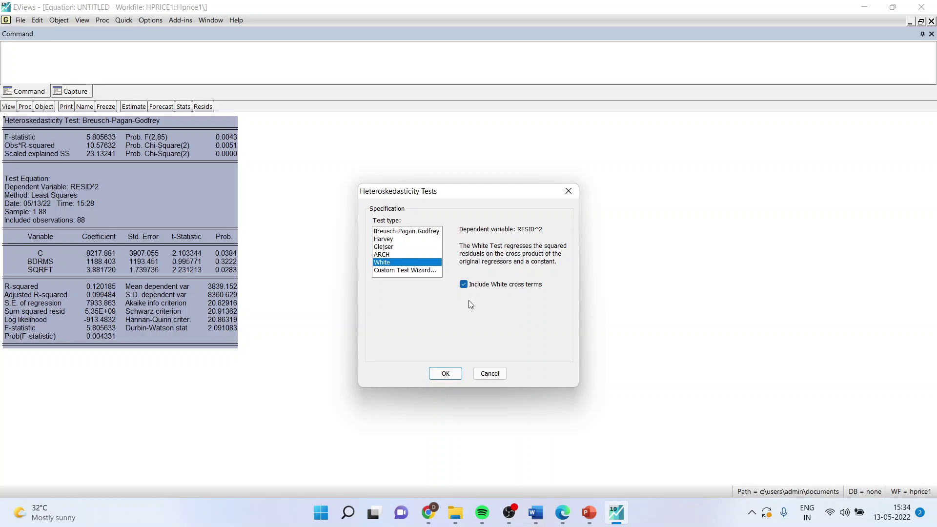
pyautogui.click(446, 373)
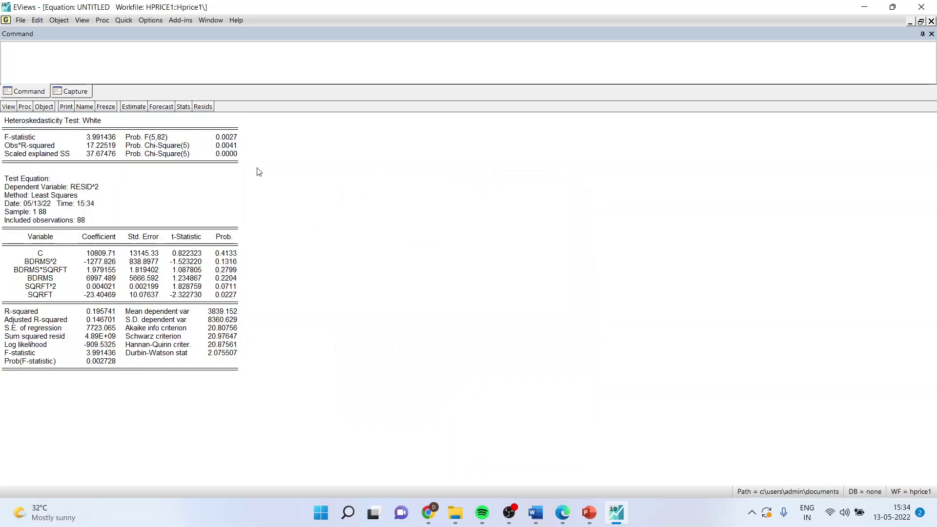
pyautogui.click(232, 145)
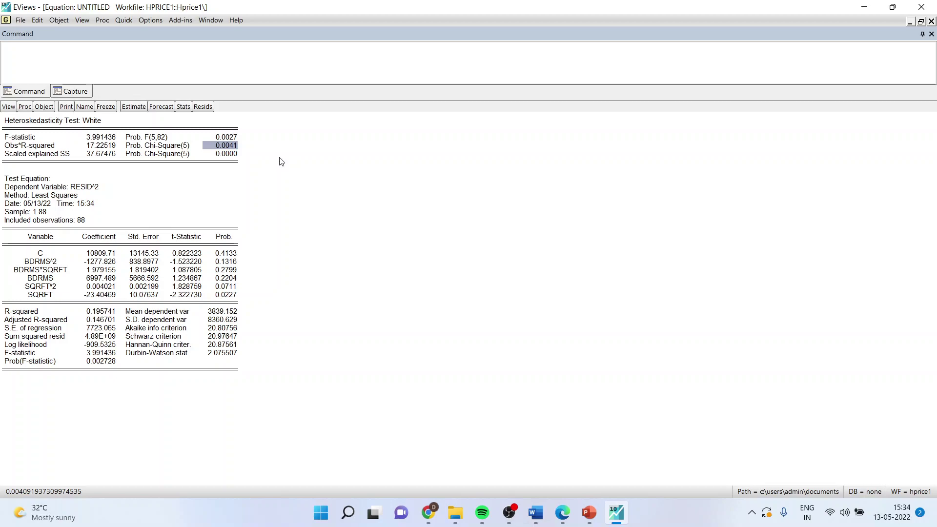
# Step: Switch to the 7. Heteroskedasticity presentation in PowerPoint and view the Engle's ARCH Test slide as a slide show, then exit it
pyautogui.moveTo(588, 513)
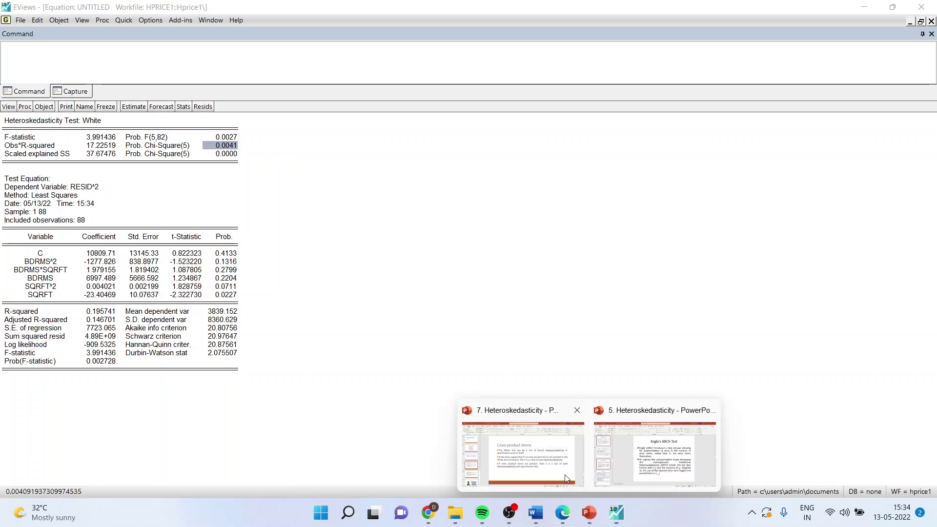
pyautogui.click(564, 474)
pyautogui.scroll(-1, 560, 471)
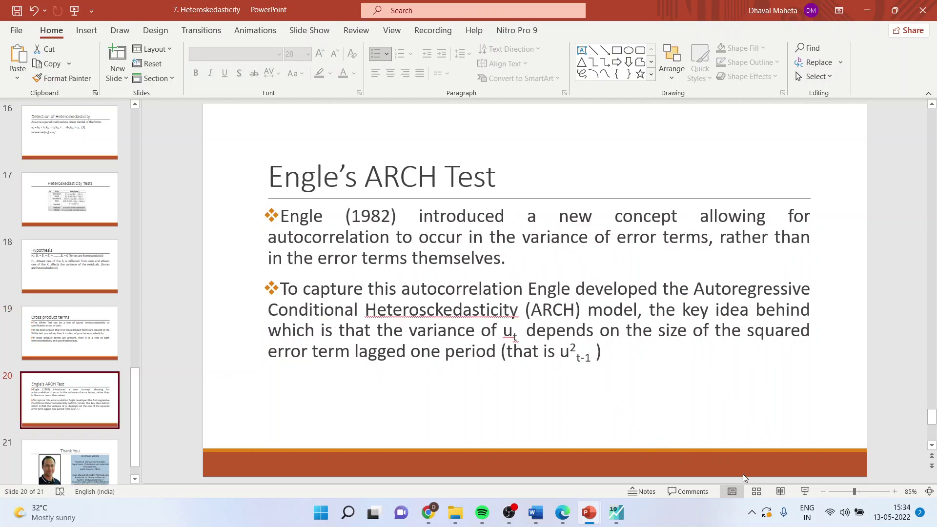
pyautogui.click(805, 491)
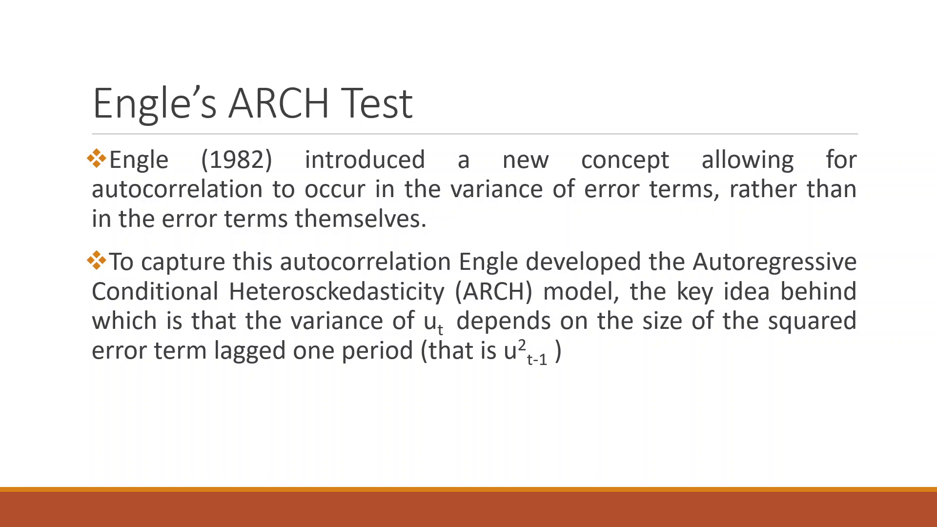
pyautogui.press('Escape')
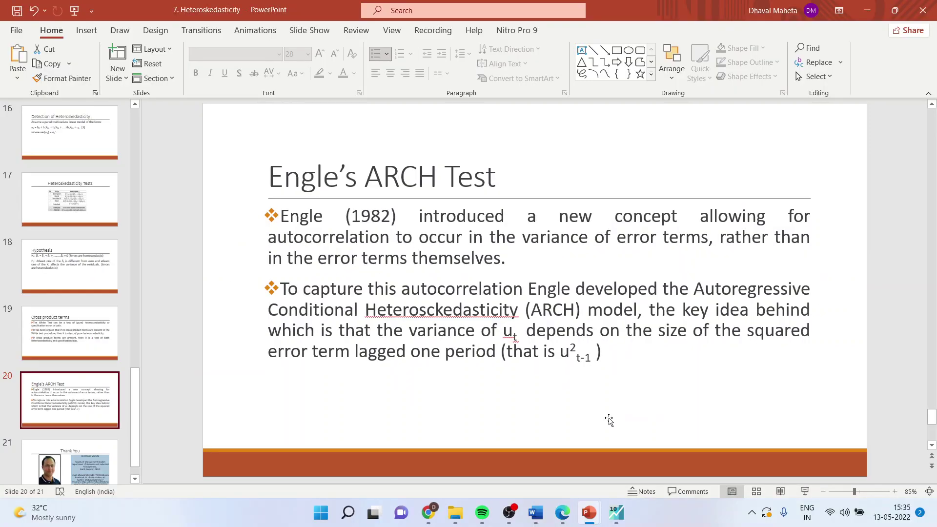
# Step: Switch to EViews, run the ARCH heteroskedasticity test on the equation, and select the Obs*R-squared p-value
pyautogui.click(616, 513)
pyautogui.click(8, 106)
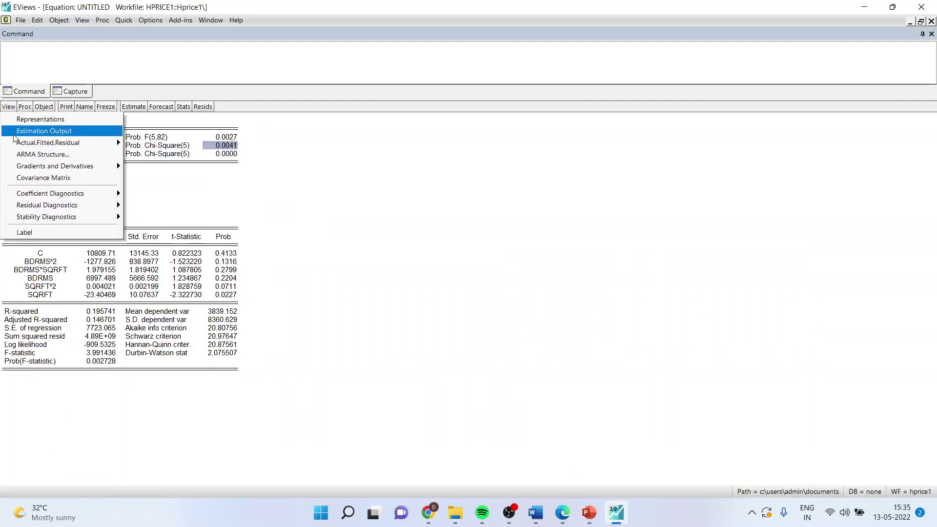
pyautogui.moveTo(73, 205)
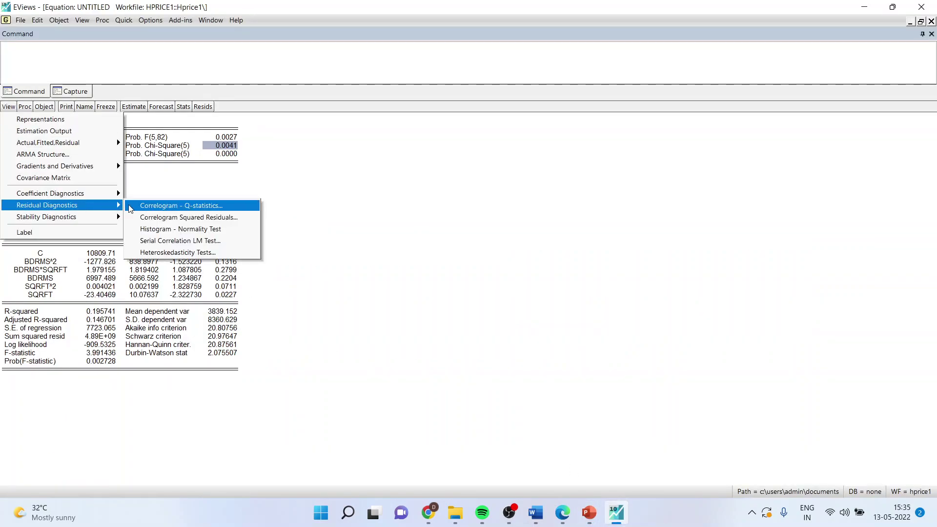
pyautogui.click(177, 252)
pyautogui.click(386, 255)
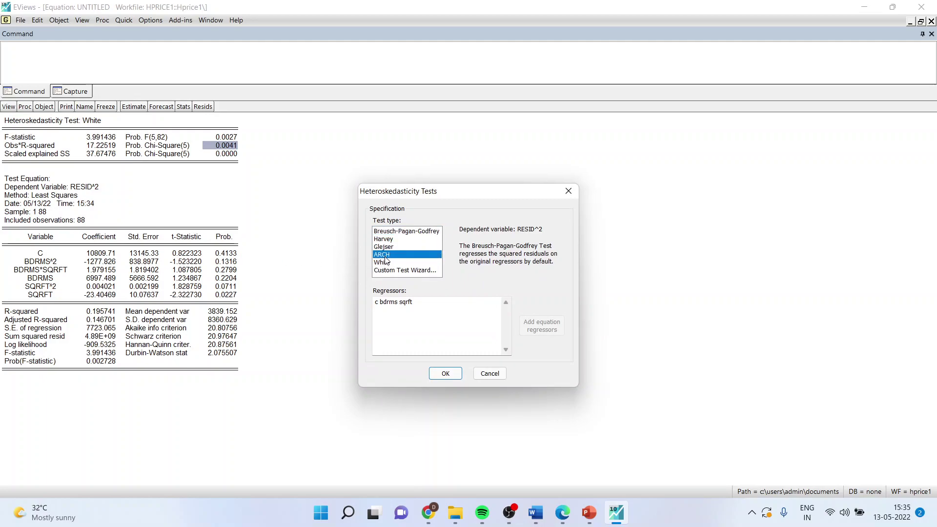
pyautogui.click(446, 373)
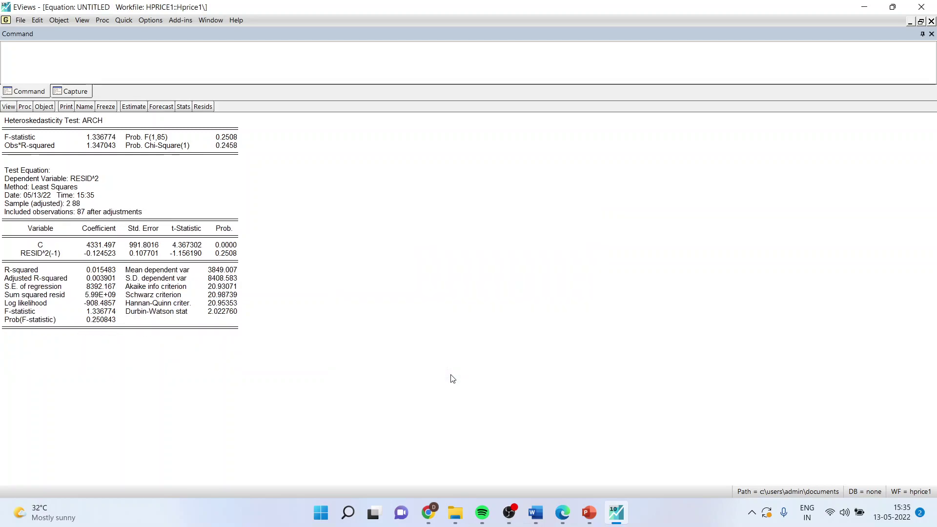
pyautogui.click(229, 145)
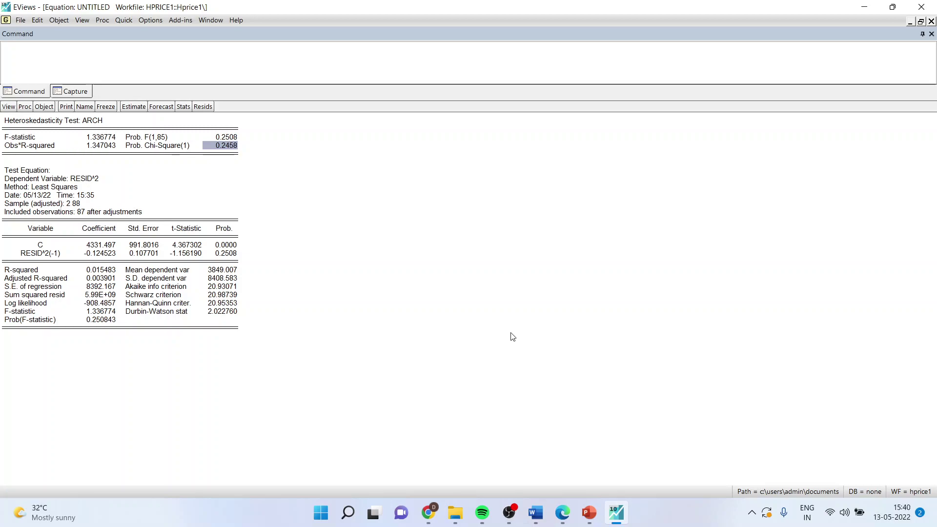
# Step: Switch to the 7. Heteroskedasticity presentation in PowerPoint and show the Remedies of Heteroskedasticity slide as a slide show
pyautogui.click(591, 513)
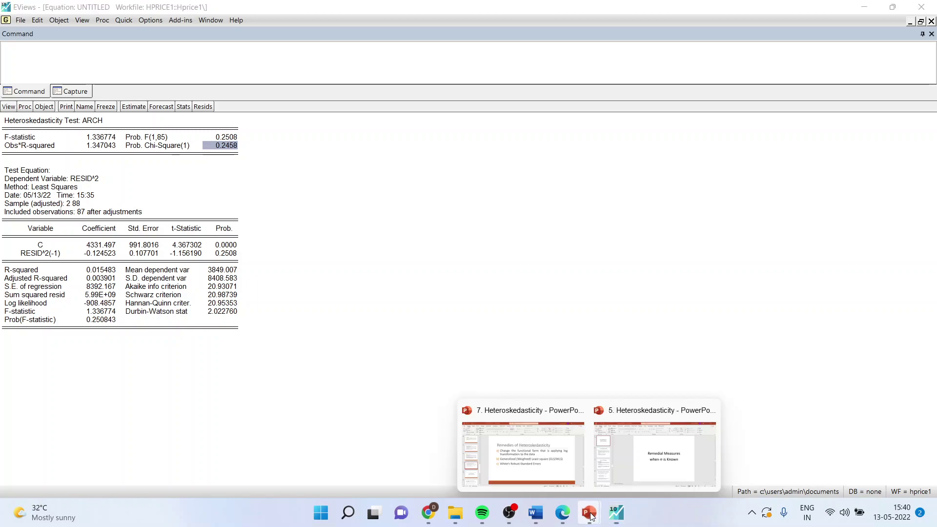
pyautogui.click(545, 462)
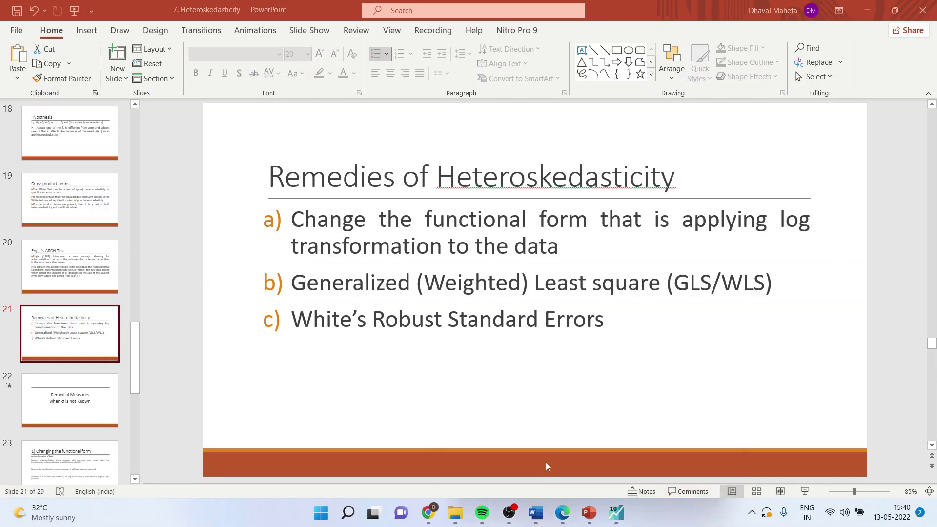
pyautogui.click(804, 490)
pyautogui.press('Left')
pyautogui.press('Right')
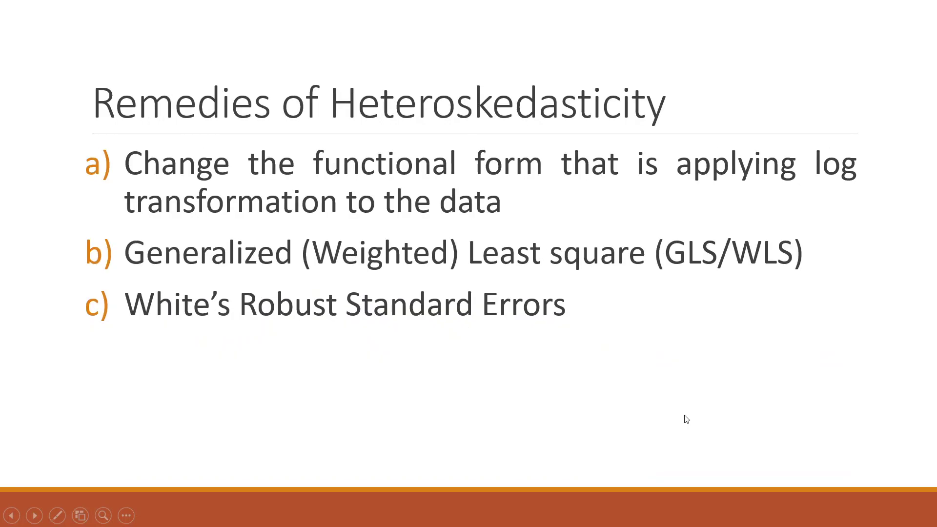